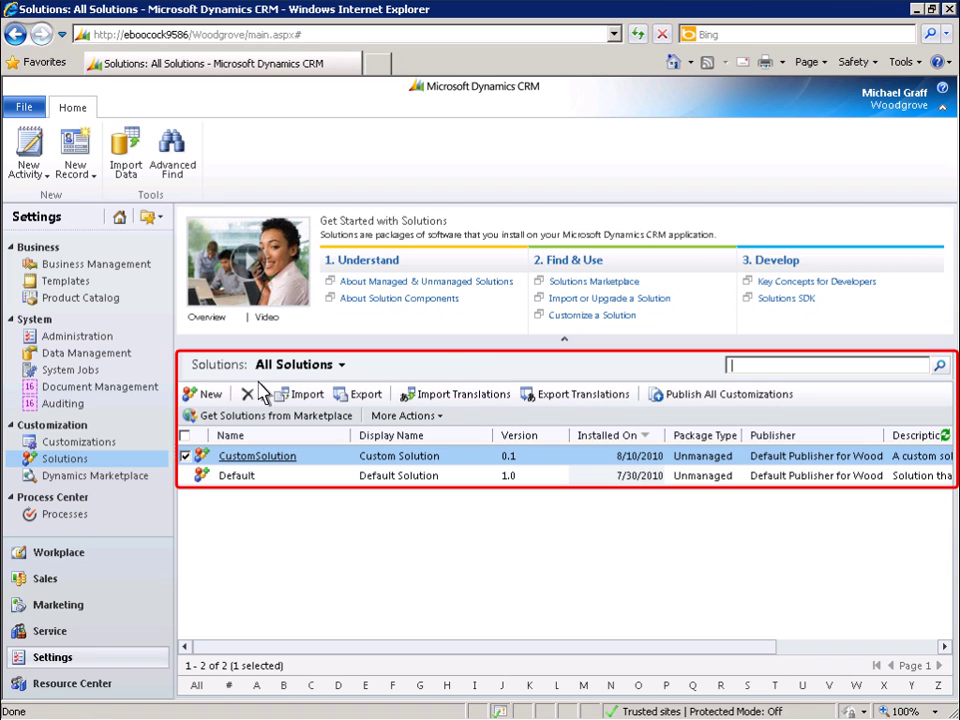
# - Create a new solution with display name 'My Solution' and publisher My Company
pyautogui.click(205, 395)
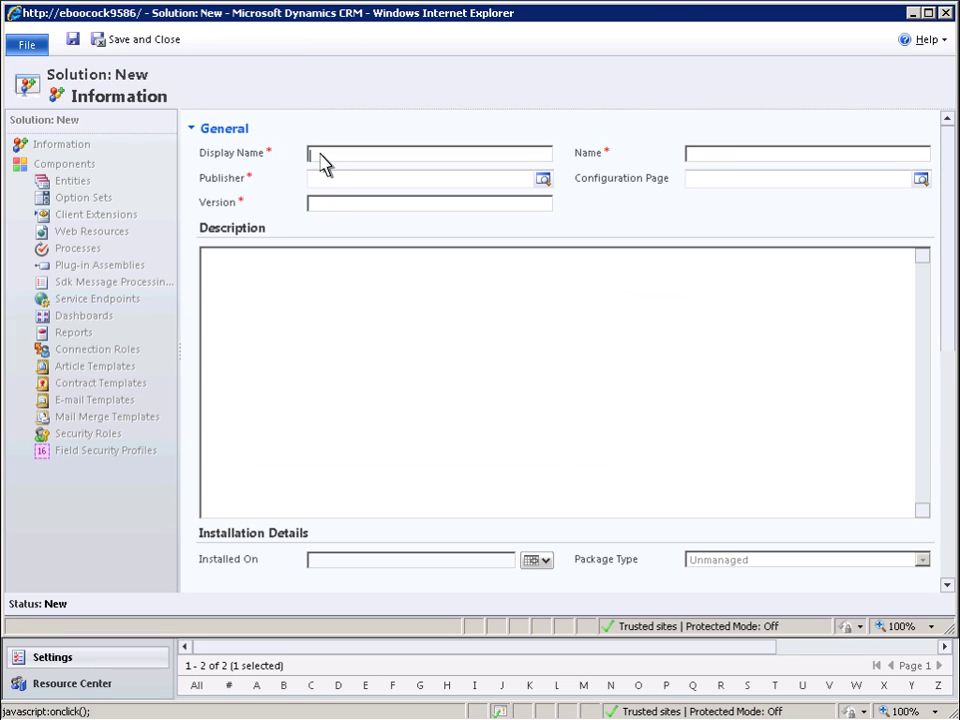
pyautogui.write('My Solution')
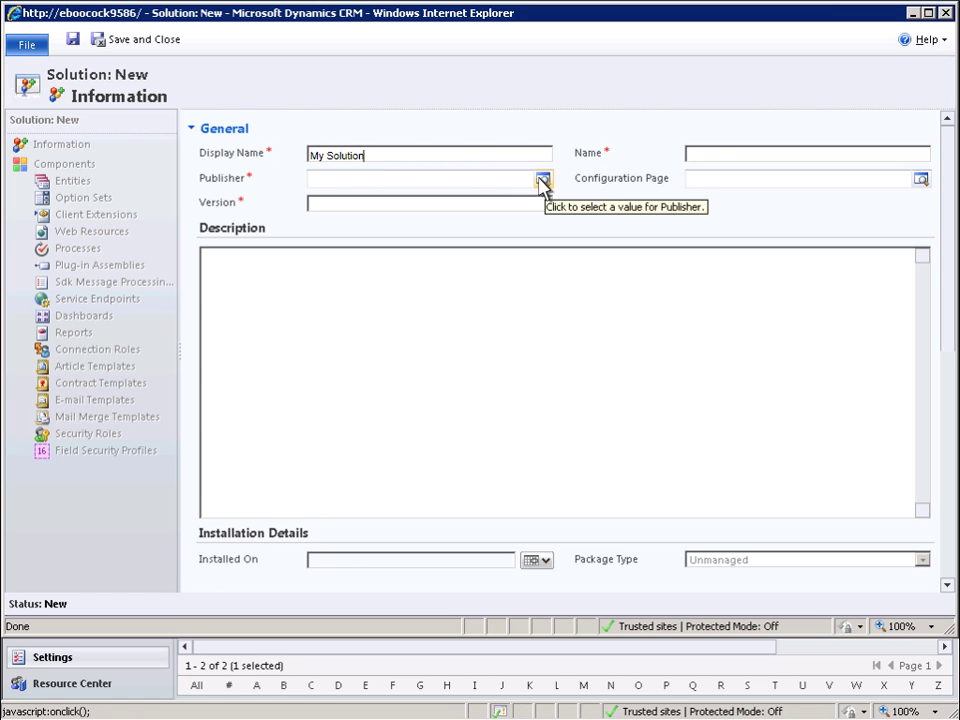
pyautogui.click(543, 180)
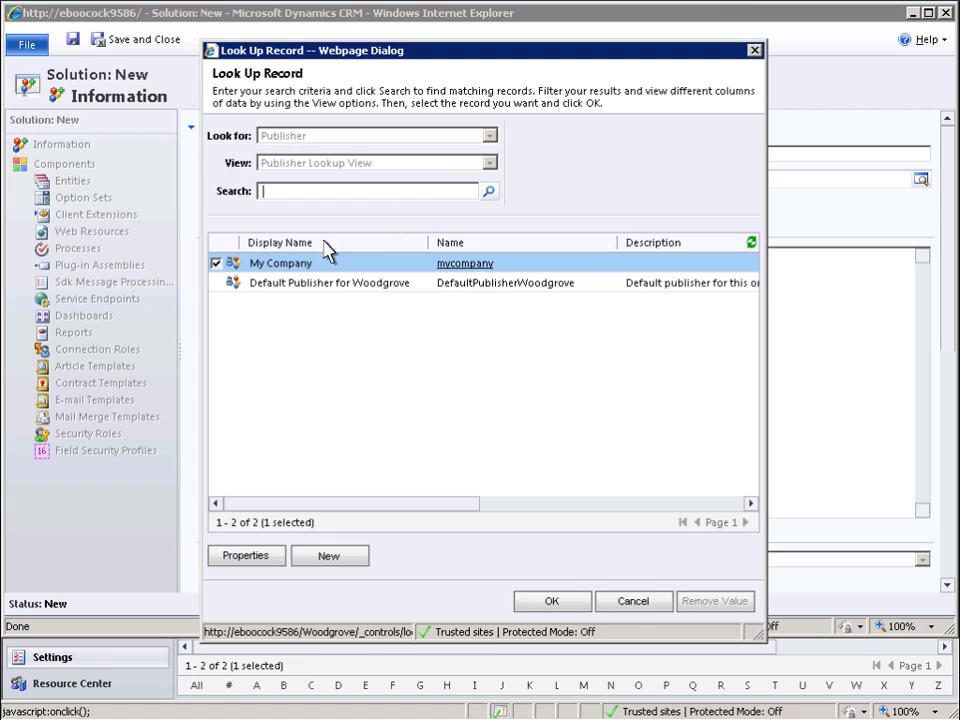
pyautogui.click(294, 268)
pyautogui.click(552, 602)
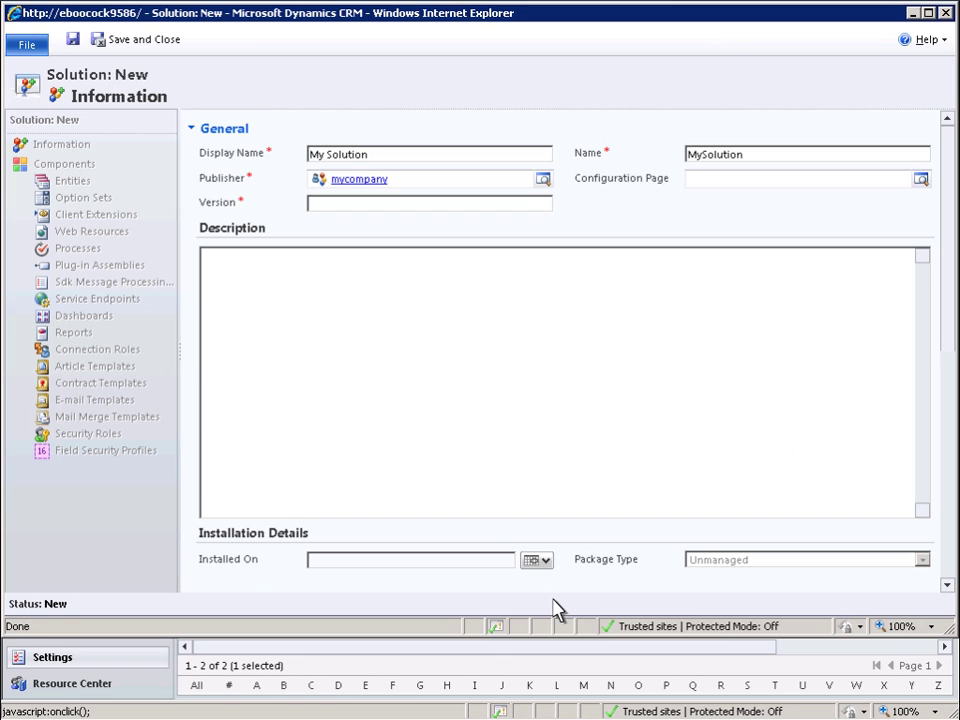
# - Set the solution version to 1.0.0.0 and save the solution
pyautogui.click(410, 212)
pyautogui.write('1.0.0.0')
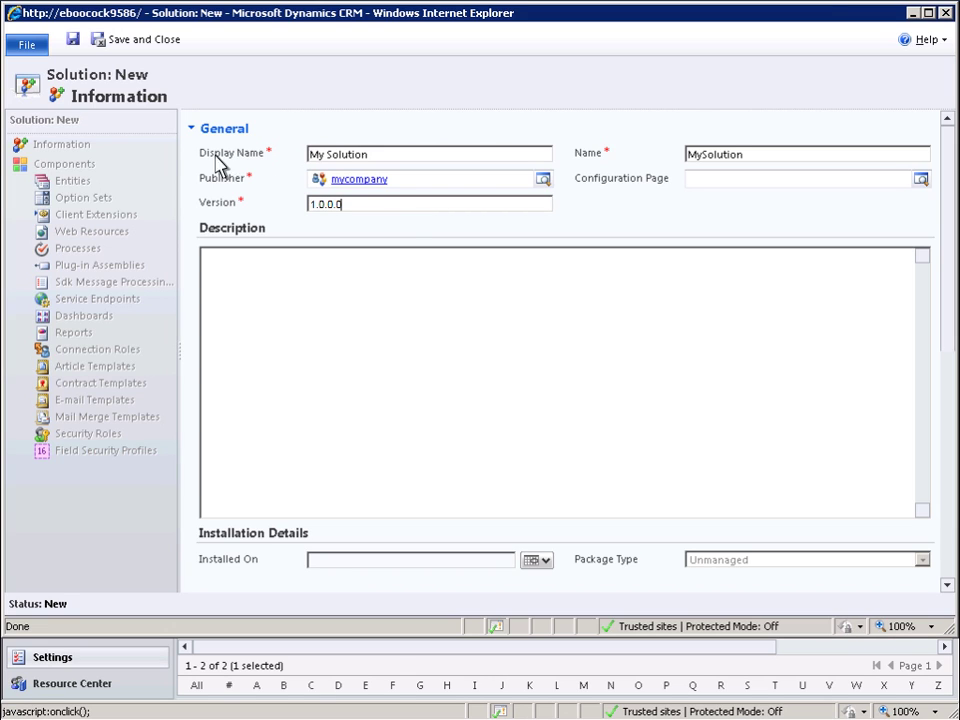
pyautogui.click(73, 44)
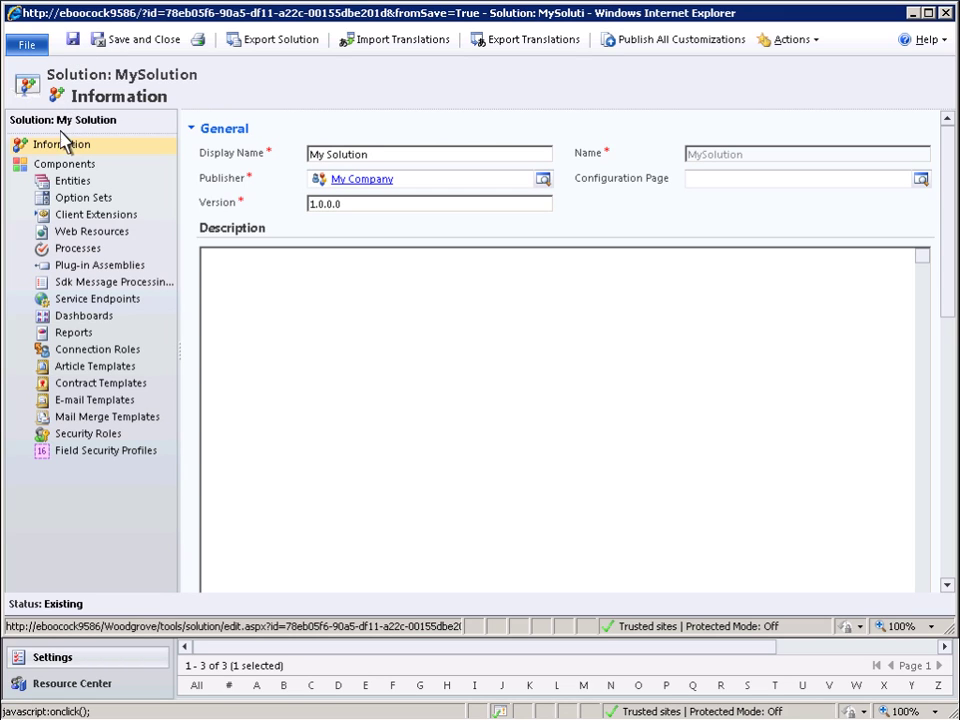
# - Go to MySolution's Components page and bring up the Add Existing component types
pyautogui.click(60, 170)
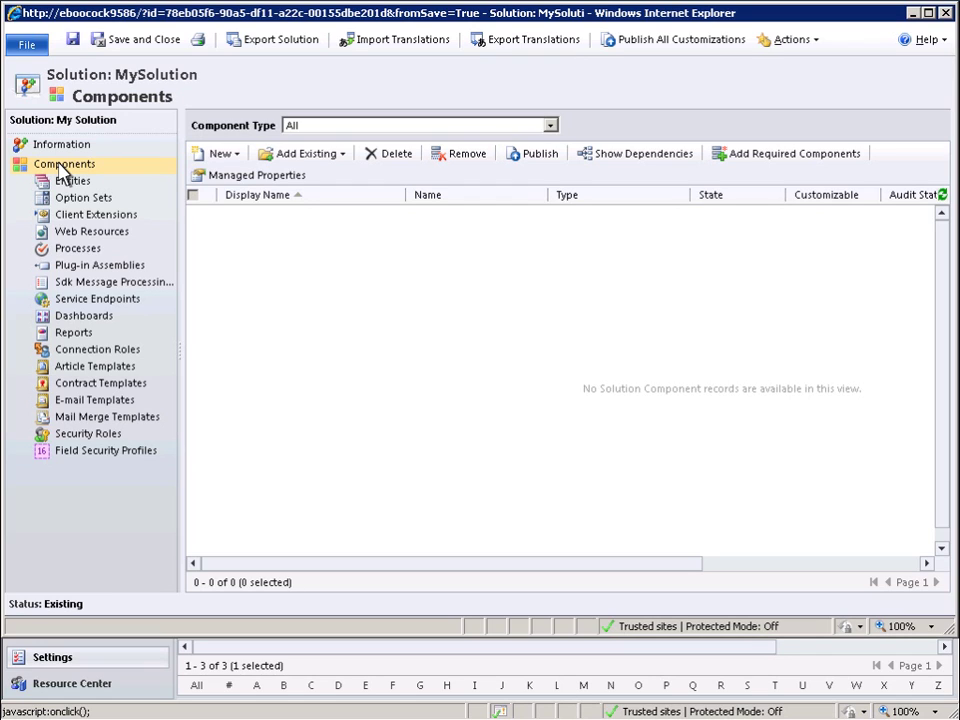
pyautogui.click(344, 162)
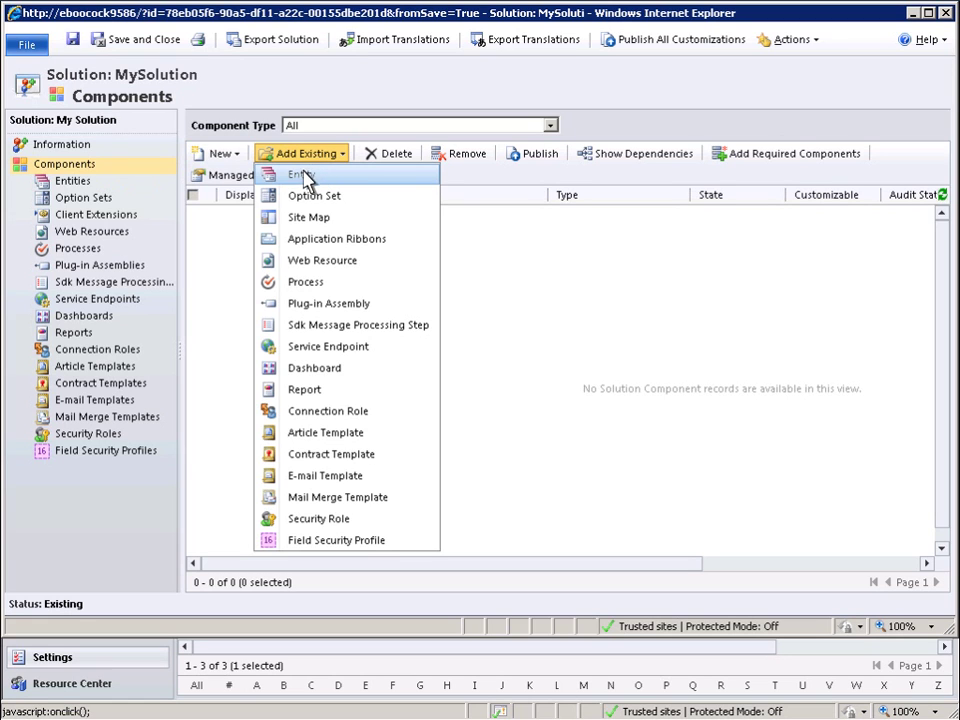
# - Add the Account and Contact entities, including their missing required components
pyautogui.click(302, 176)
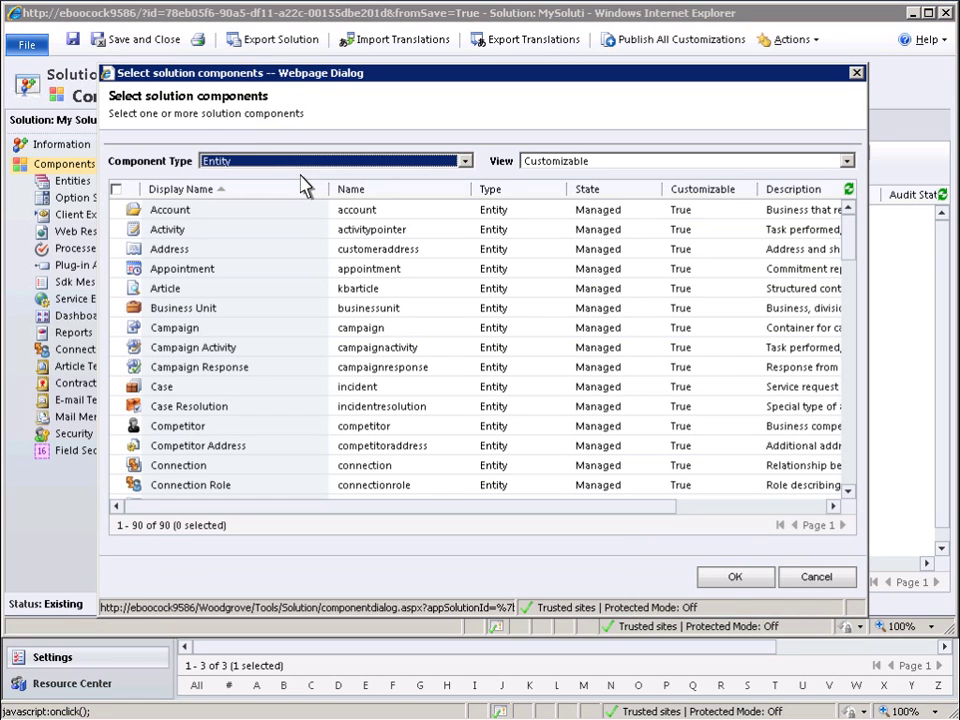
pyautogui.click(117, 210)
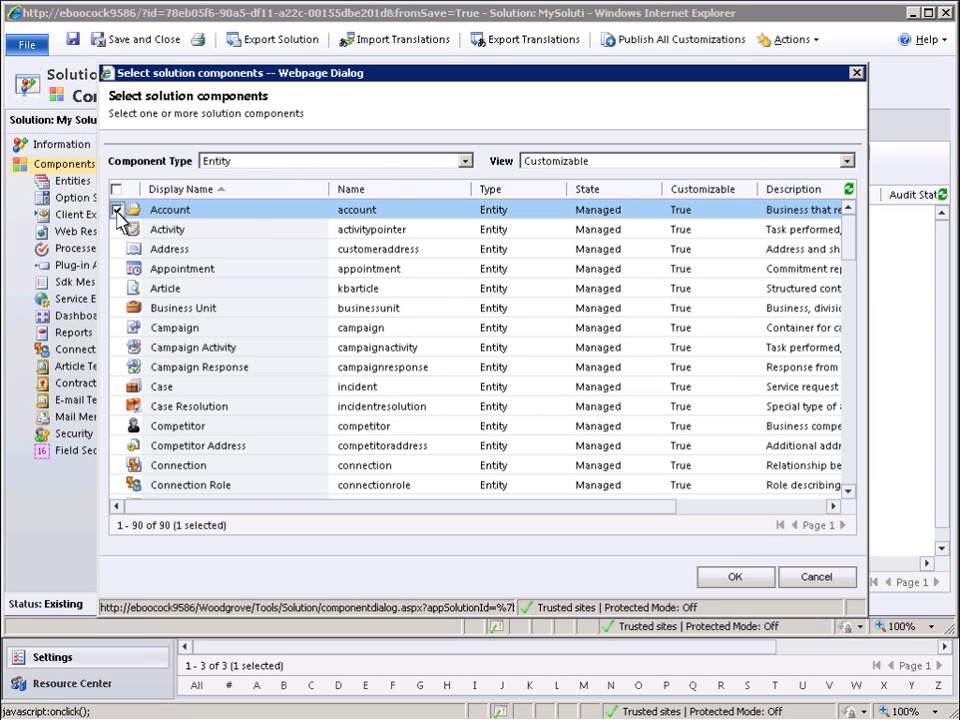
pyautogui.click(851, 280)
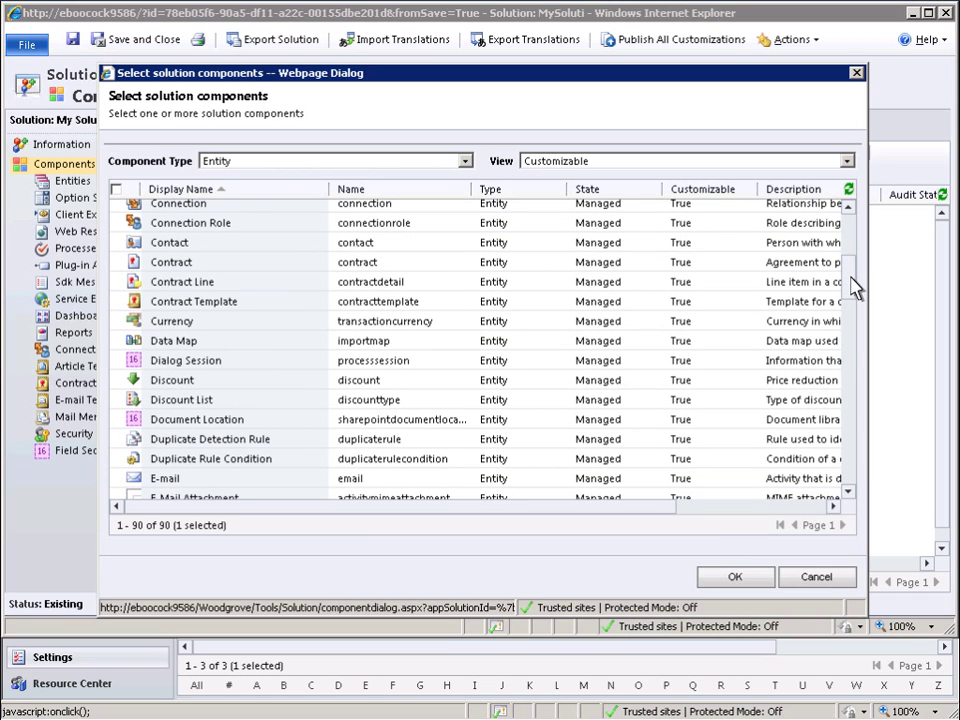
pyautogui.click(117, 243)
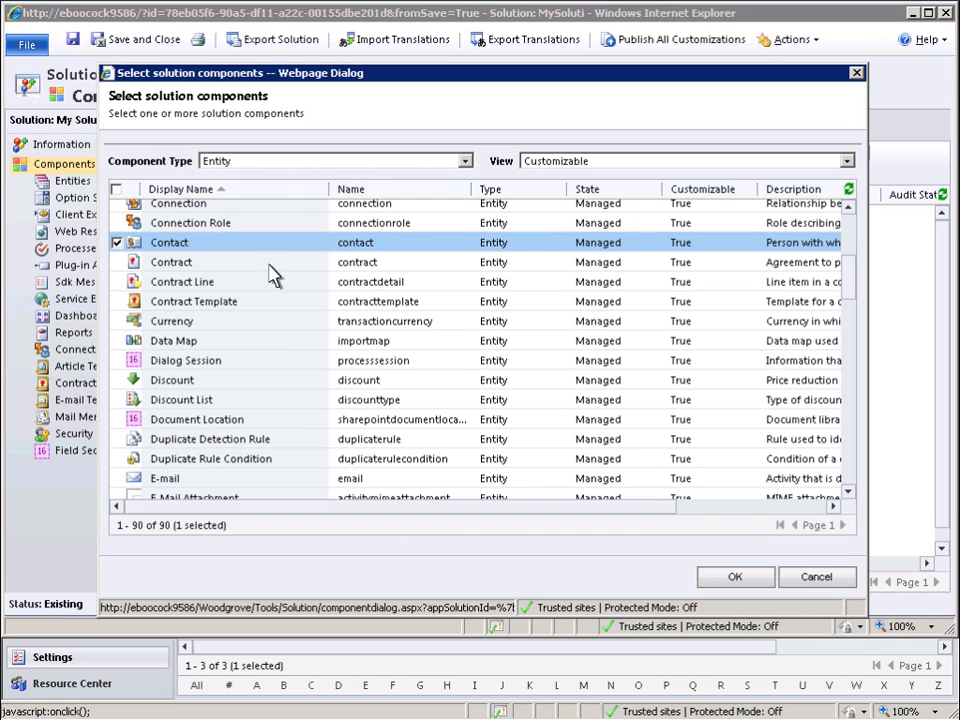
pyautogui.click(736, 578)
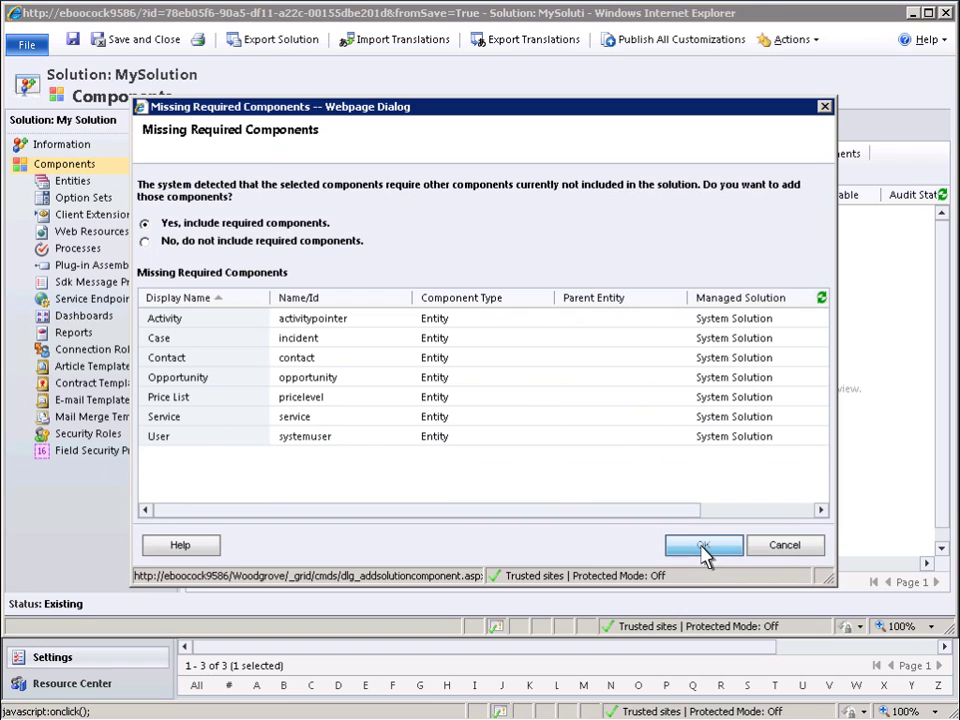
pyautogui.click(704, 548)
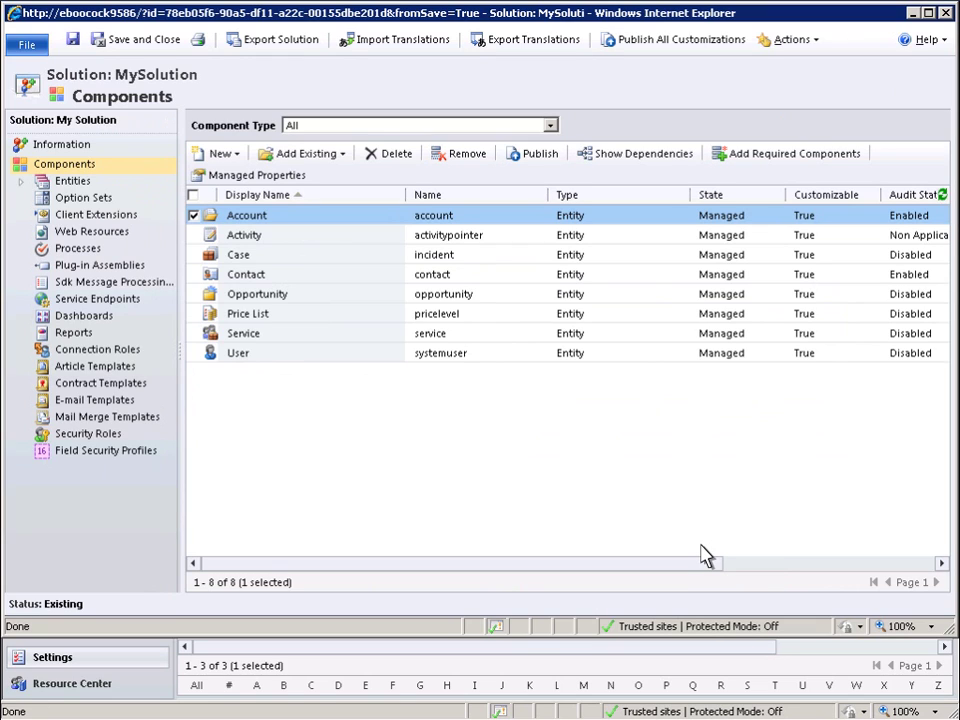
# - Create a blank new web resource from the Components New menu
pyautogui.click(238, 155)
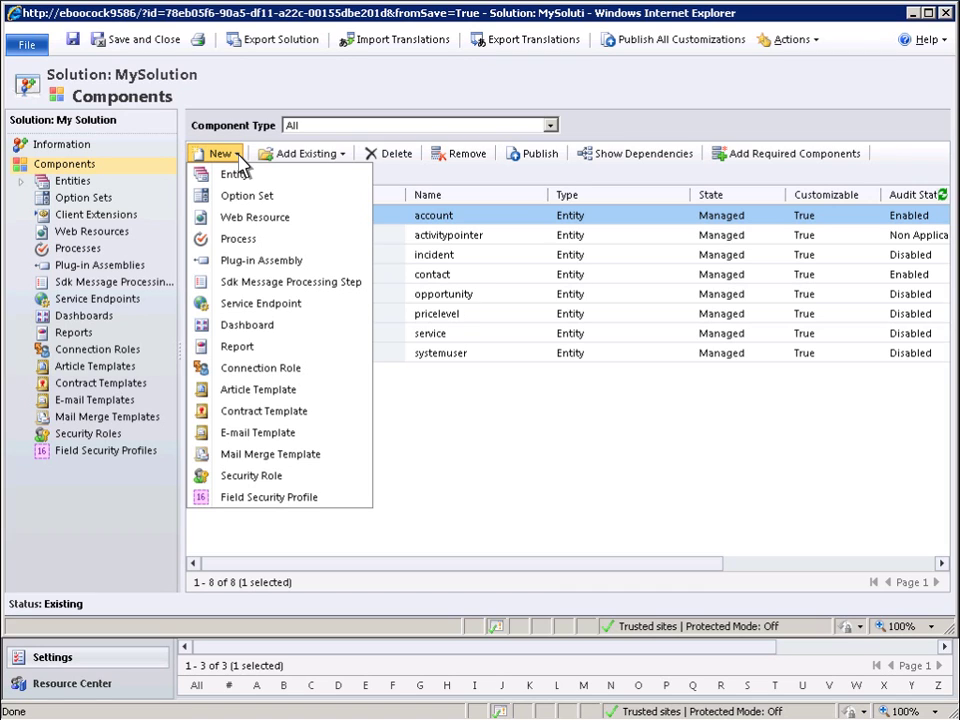
pyautogui.click(253, 222)
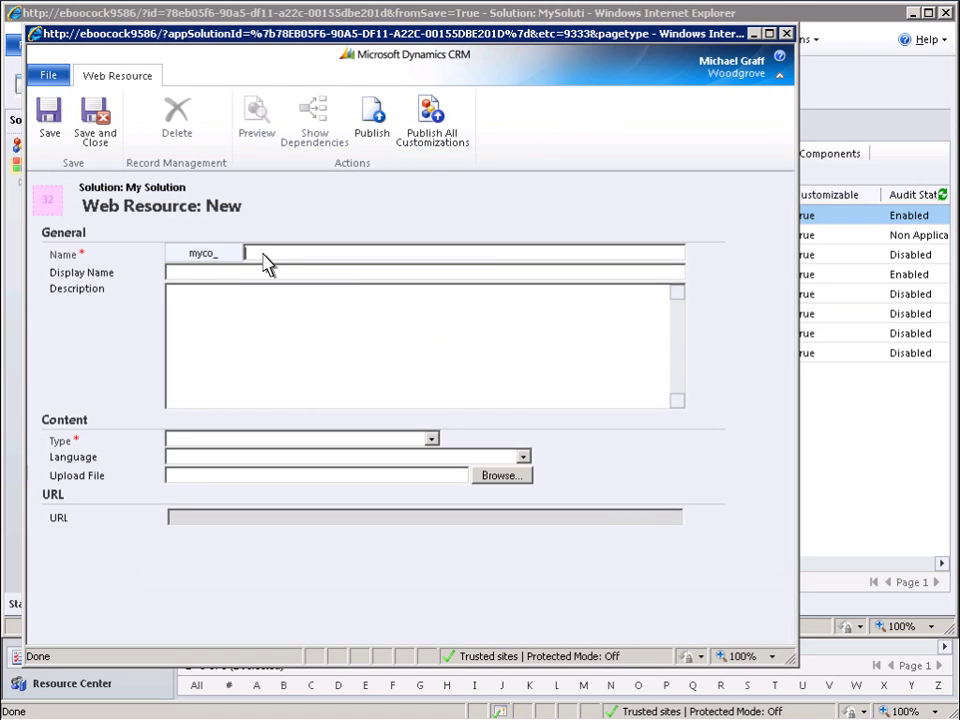
# - Name the web resource JSONParser, display name 'JScript JSON Parser', description 'My Sample JScript Parser'
pyautogui.write('JSONParser')
pyautogui.click(406, 281)
pyautogui.write('JScript JSON Parser')
pyautogui.click(342, 310)
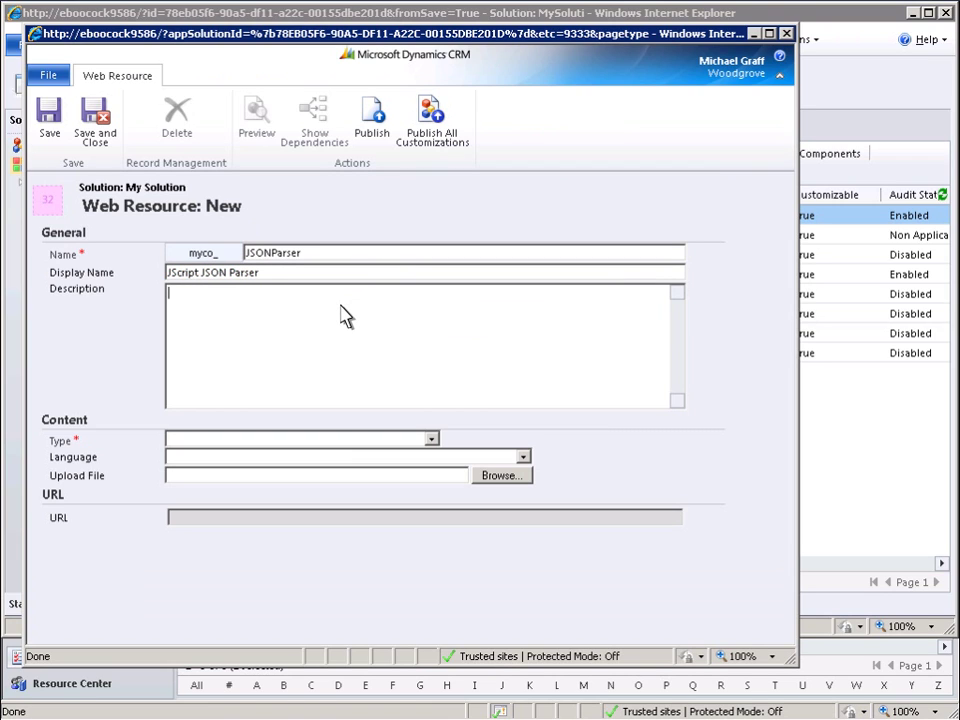
pyautogui.write('My Sample JScript Parser')
# - Make it an English Script (JScript) built from DataContext.js, then save and close it
pyautogui.click(432, 438)
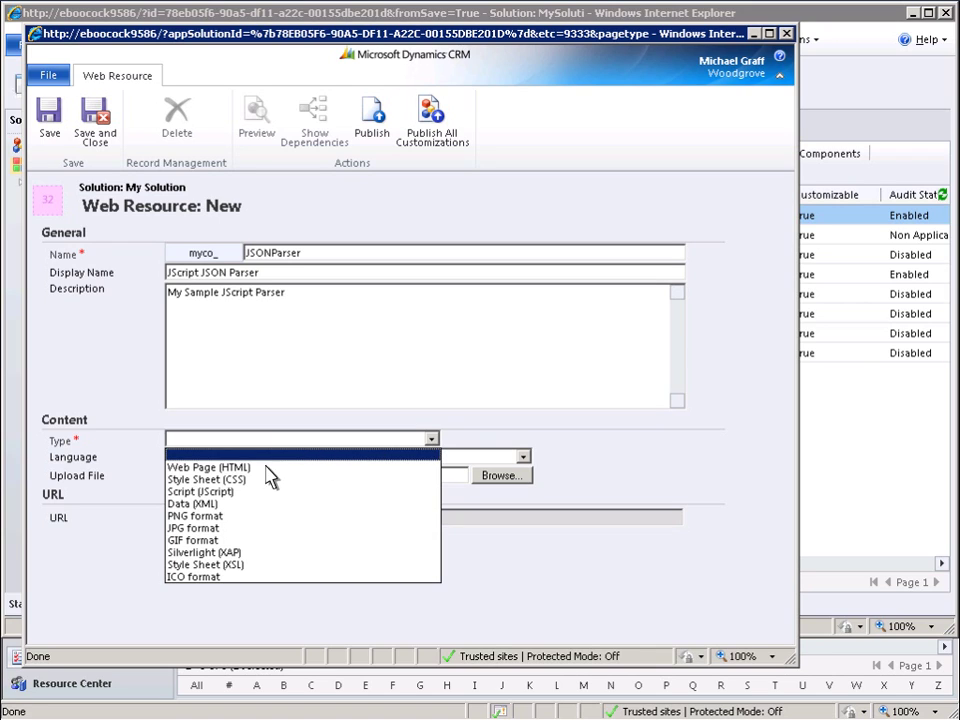
pyautogui.click(213, 492)
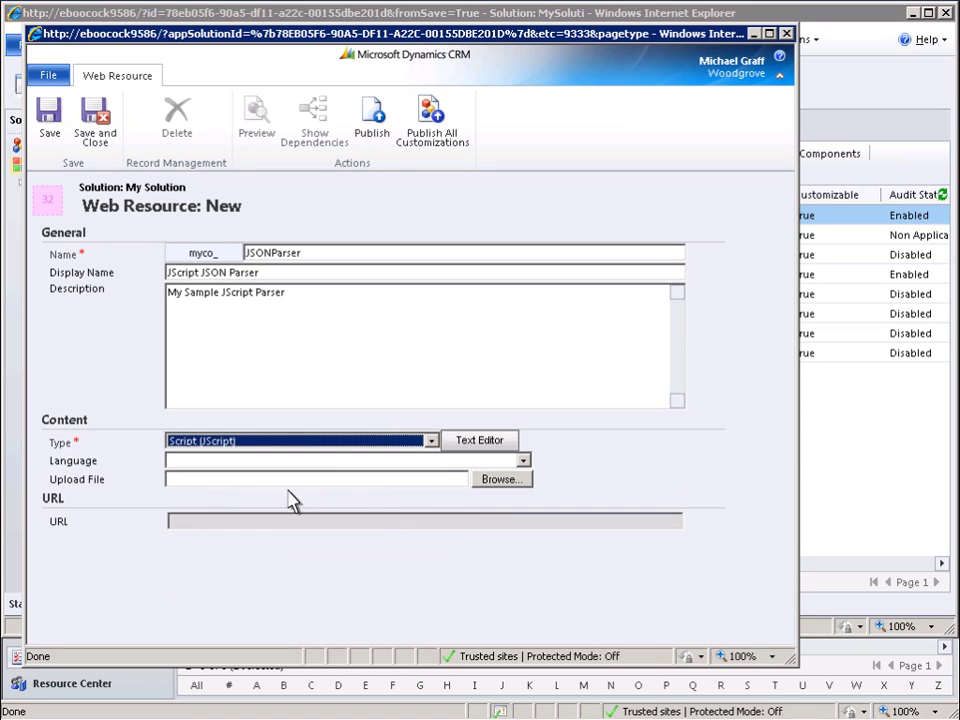
pyautogui.click(524, 462)
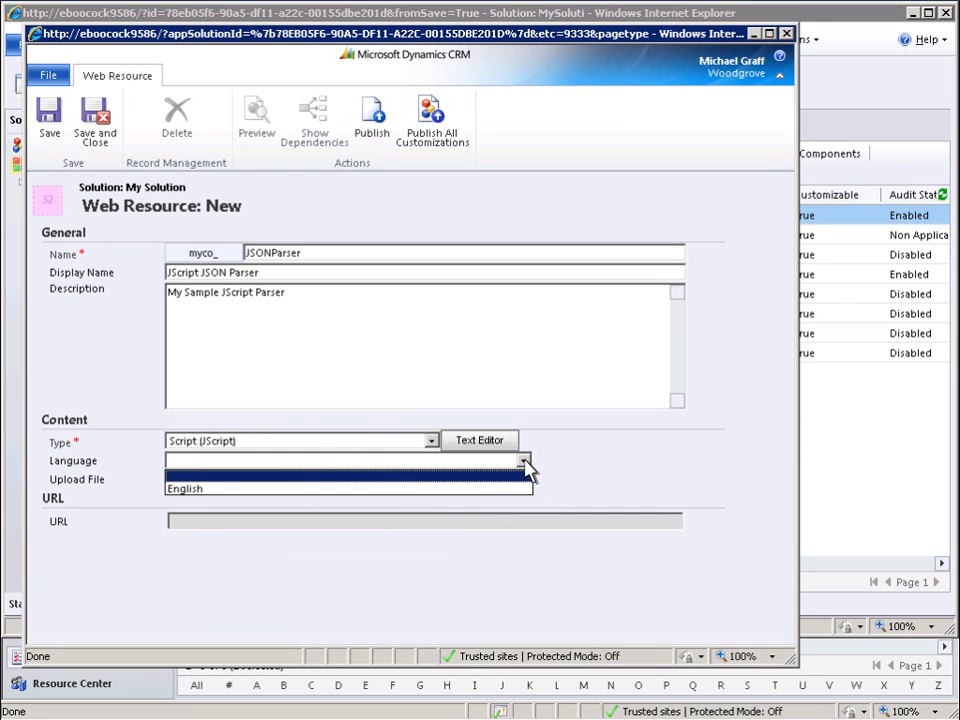
pyautogui.click(188, 489)
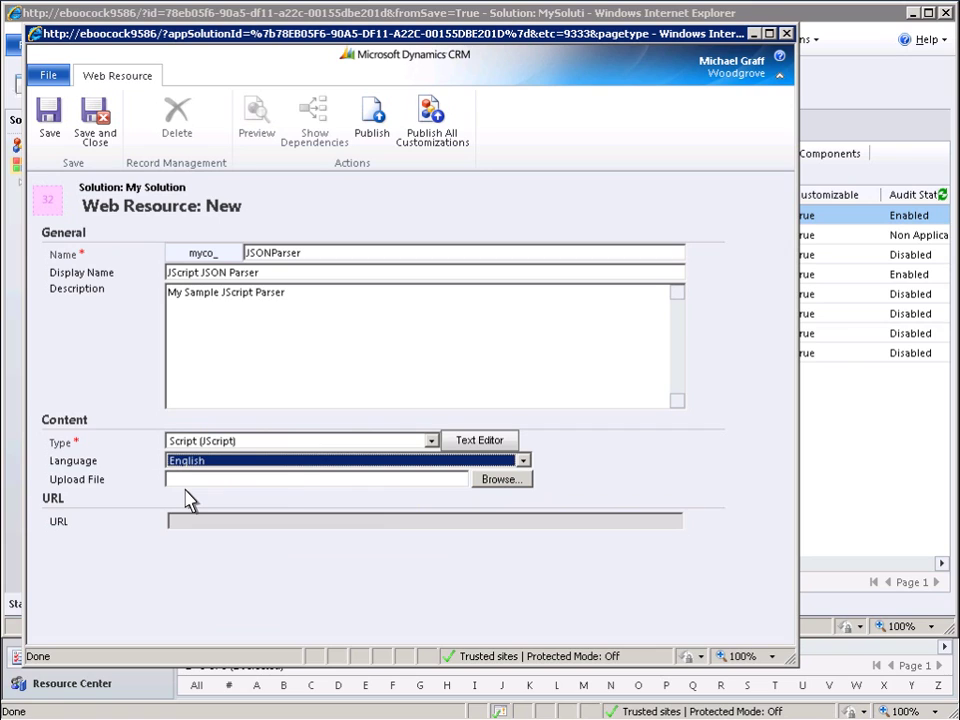
pyautogui.click(500, 480)
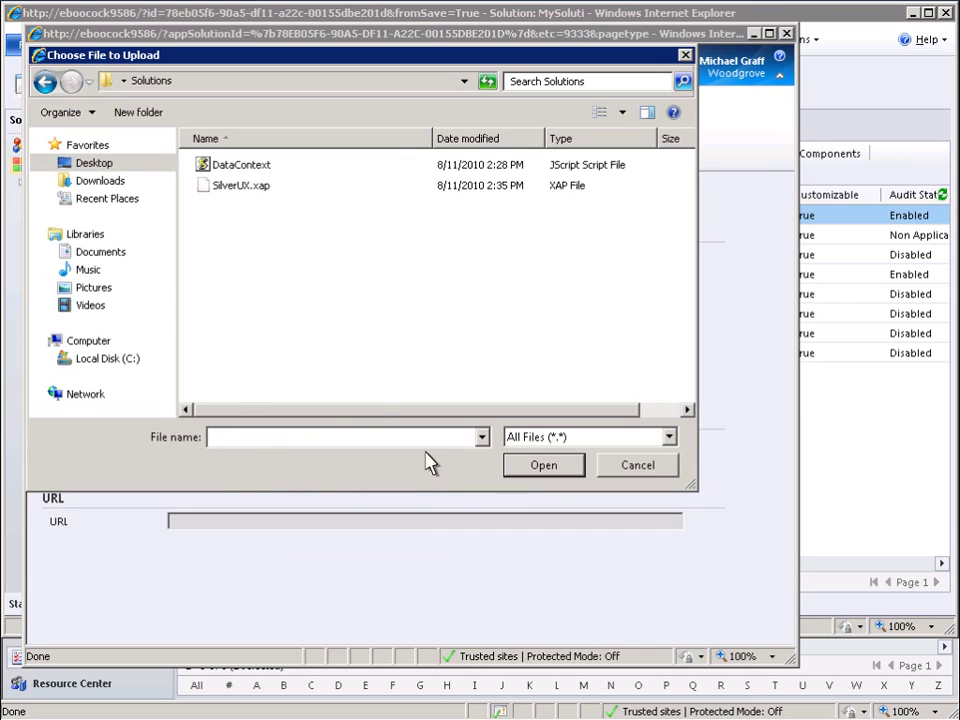
pyautogui.click(240, 168)
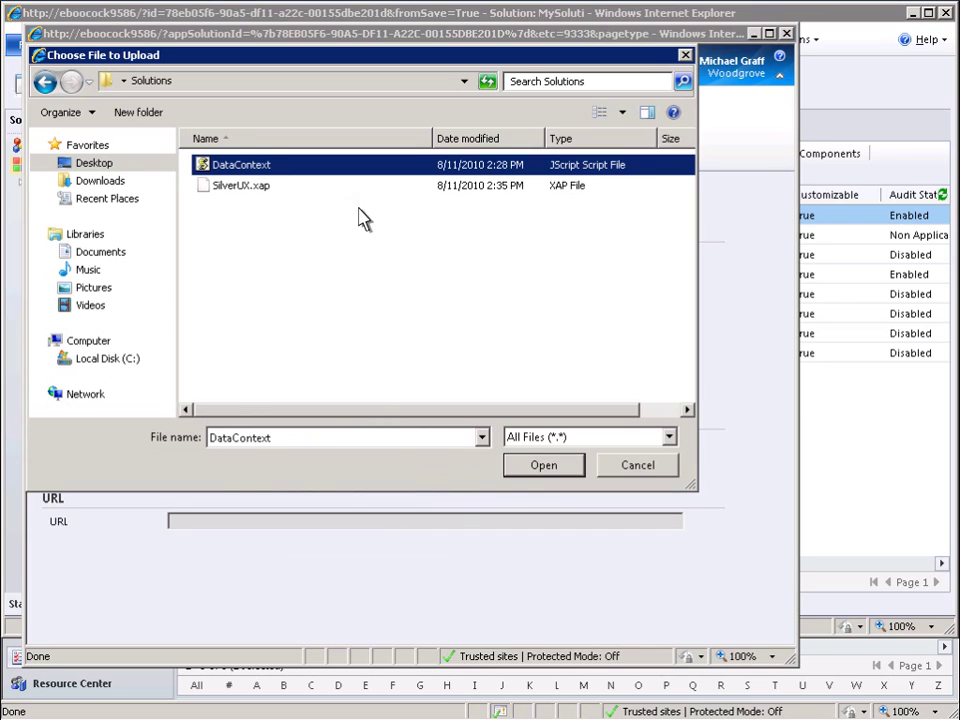
pyautogui.click(544, 466)
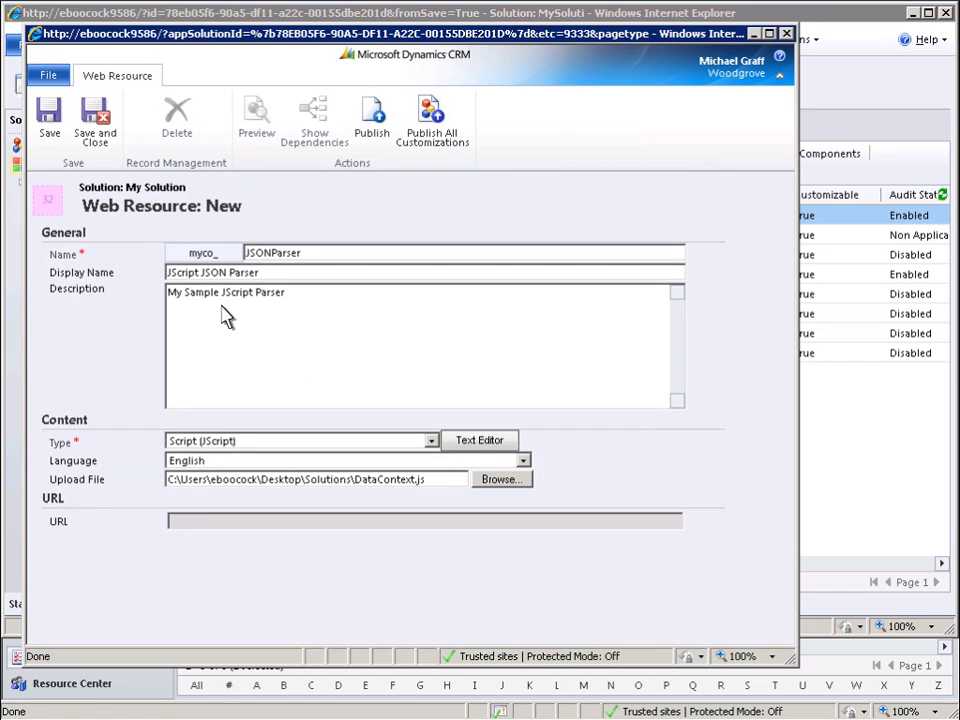
pyautogui.click(97, 120)
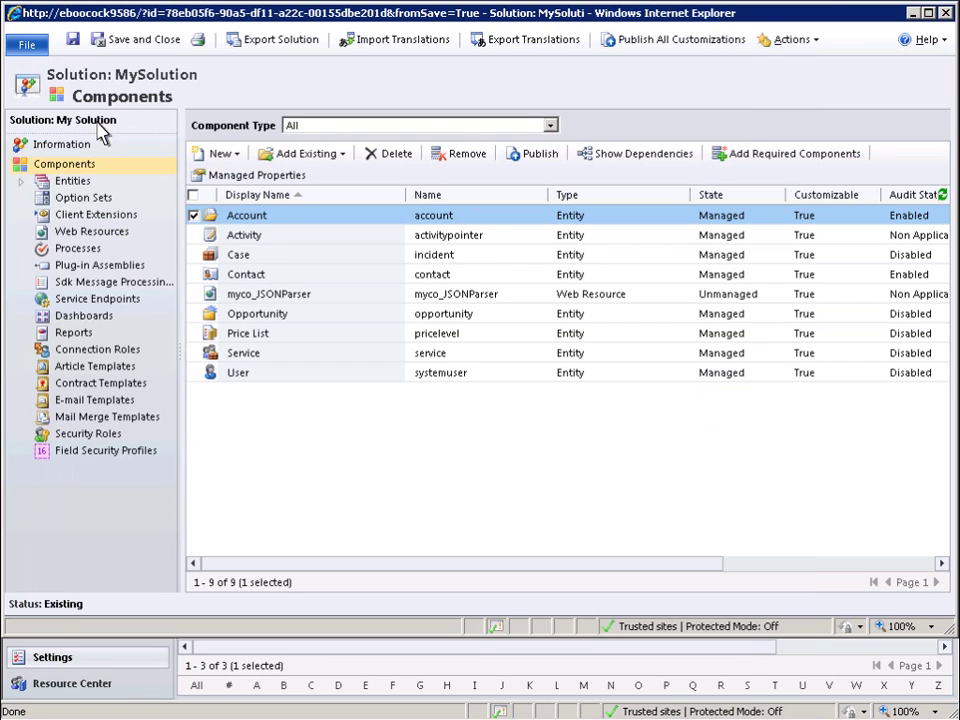
# - Start web resource silverux, display name 'Silverlight US Component', description 'My Sample Silverlight UX display'
pyautogui.click(240, 160)
pyautogui.click(253, 226)
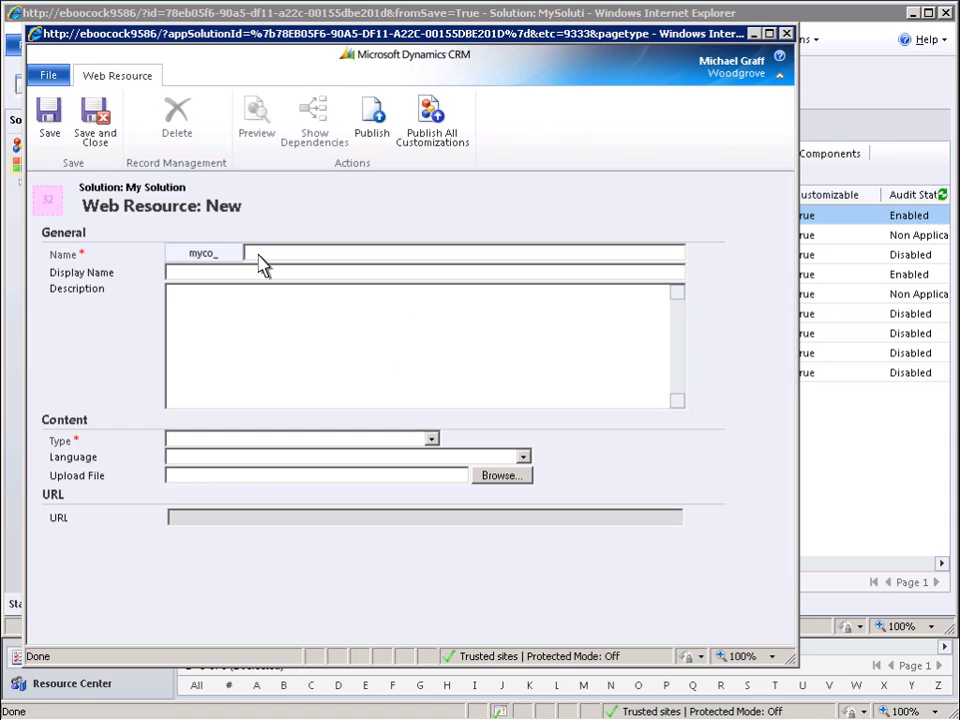
pyautogui.click(258, 262)
pyautogui.write('silverux')
pyautogui.press('Tab')
pyautogui.write('Silverlight US Component')
pyautogui.press('Tab')
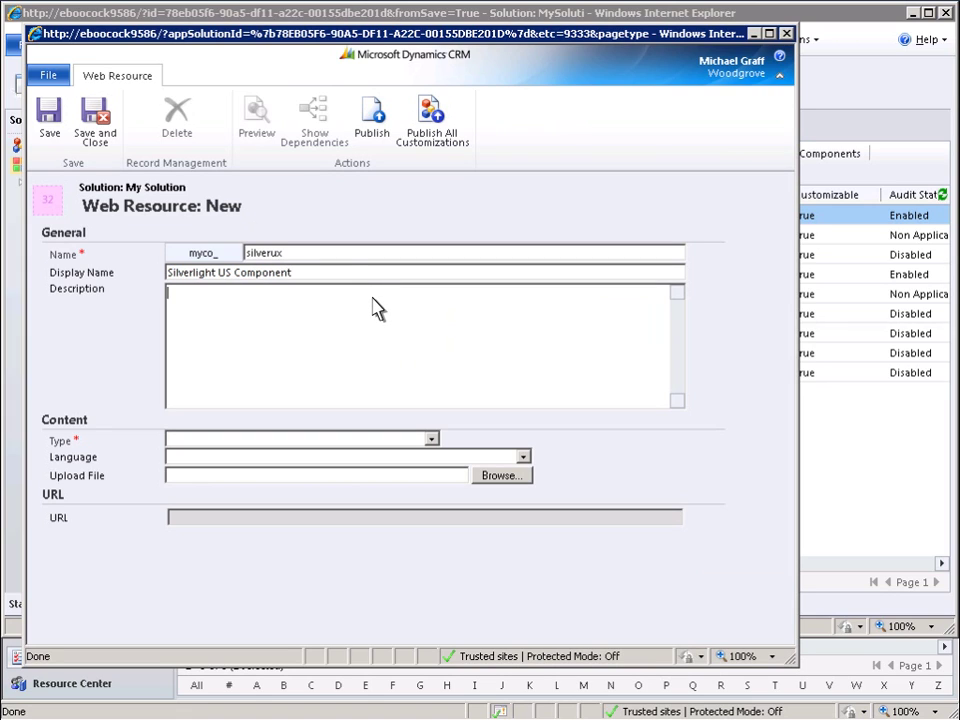
pyautogui.write('My Sample Silverlight UX display')
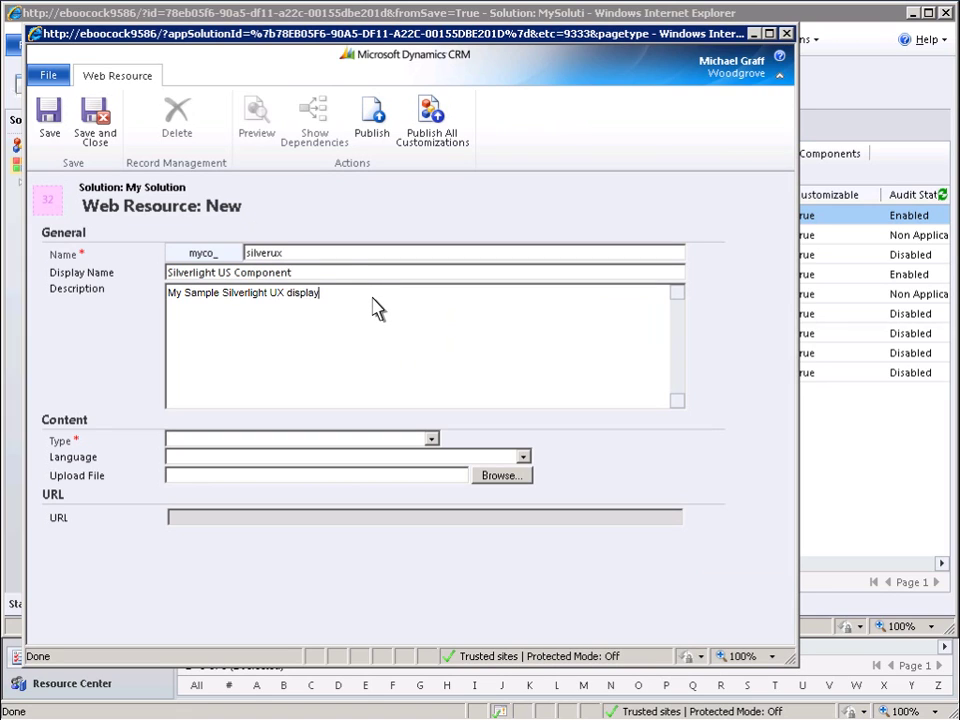
pyautogui.click(432, 440)
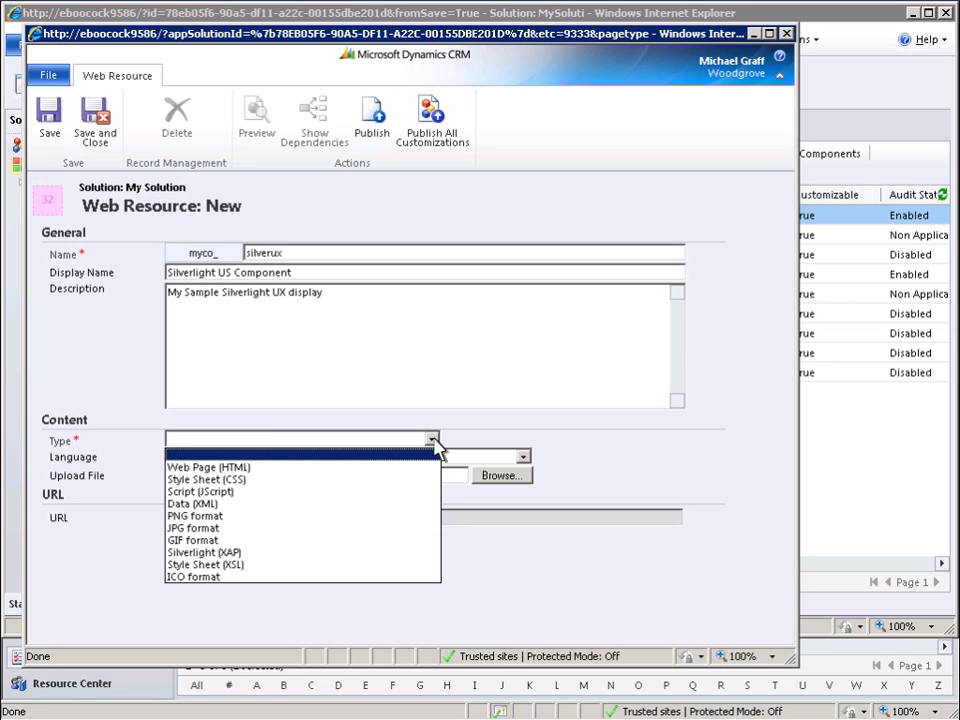
# - Make silverux an English Silverlight (XAP) resource from SilverUX.xap, then save and close it
pyautogui.click(213, 553)
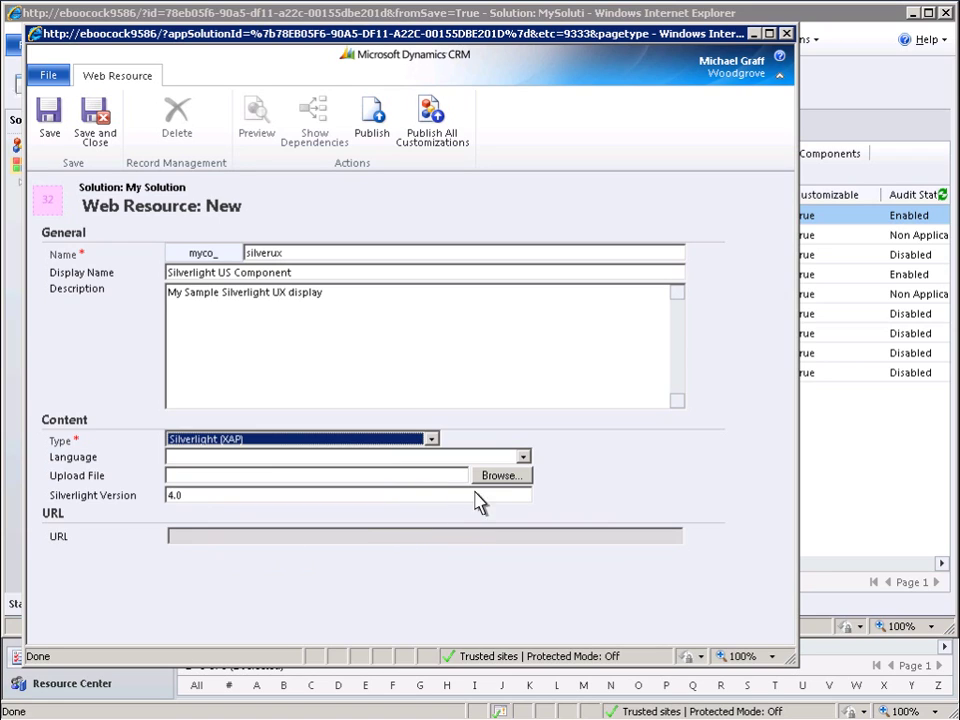
pyautogui.click(523, 458)
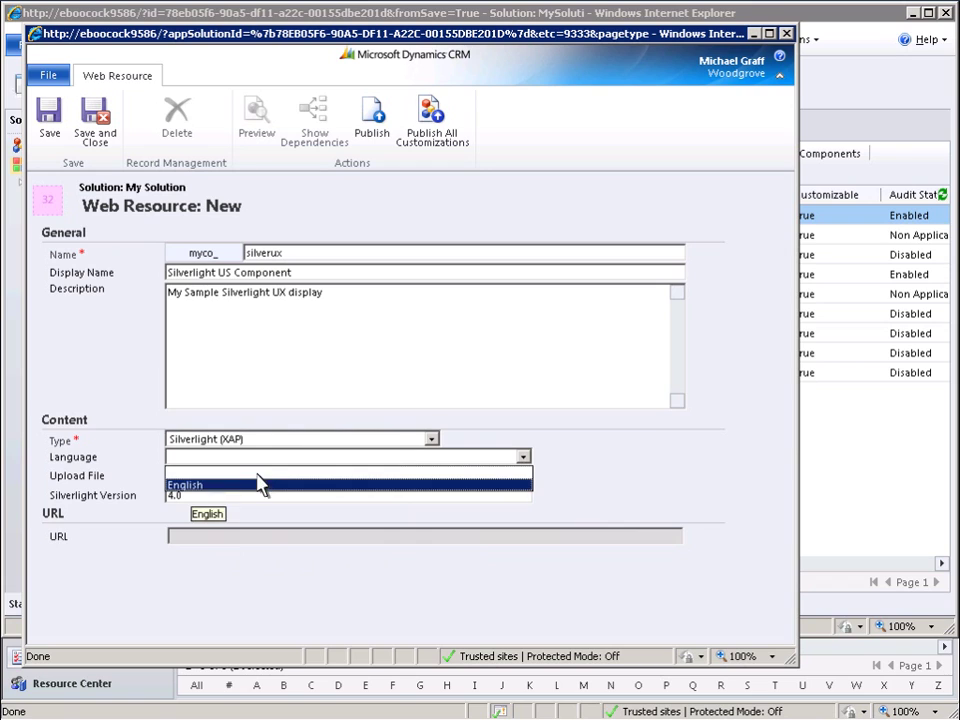
pyautogui.click(191, 487)
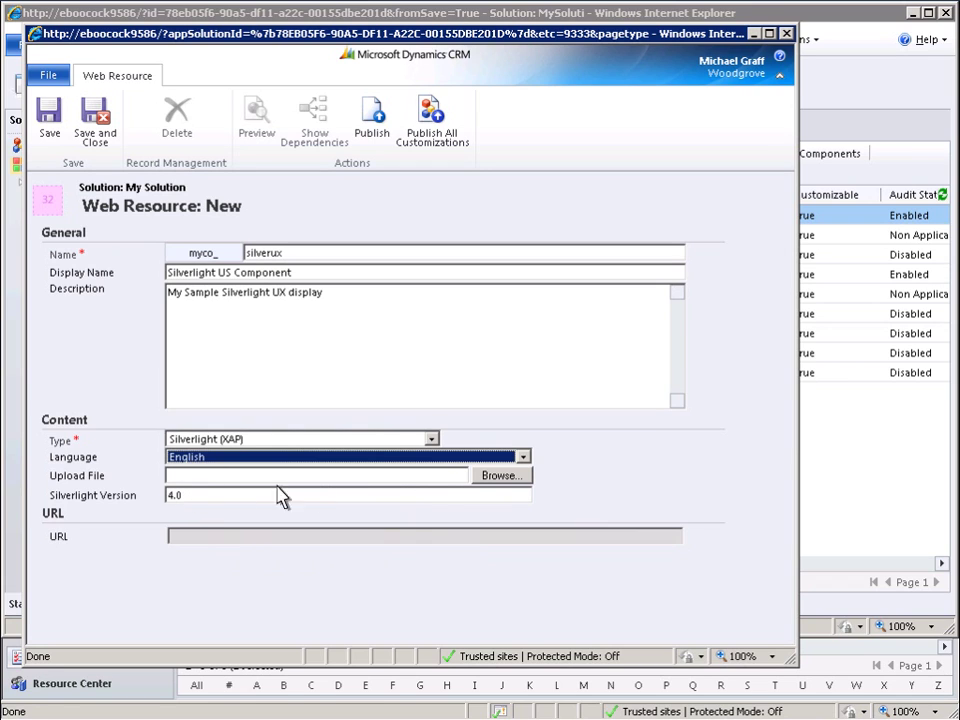
pyautogui.click(500, 476)
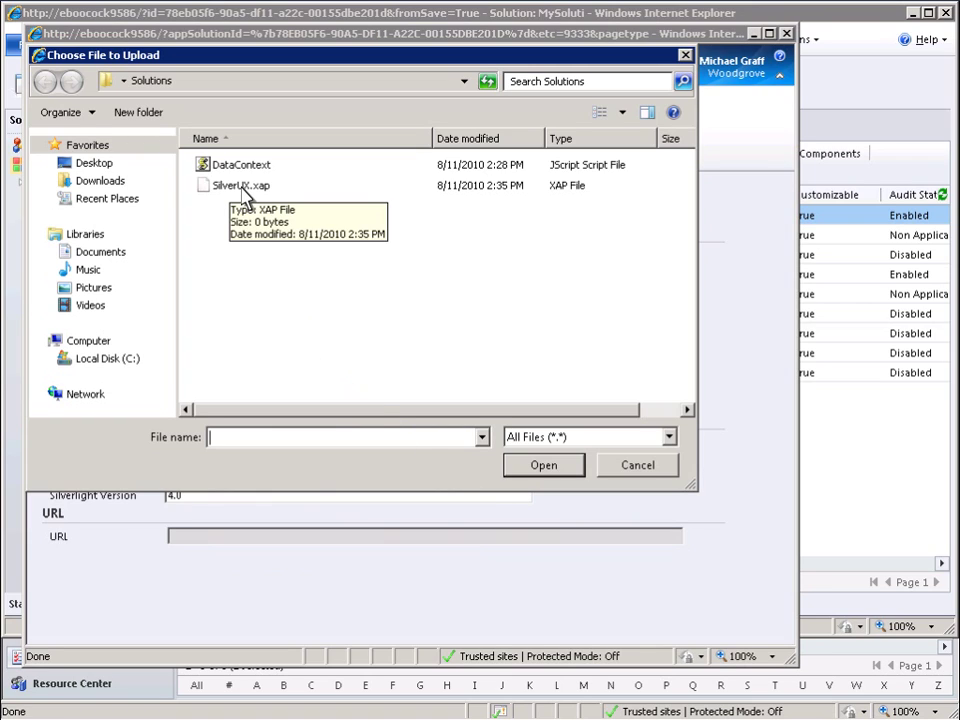
pyautogui.click(545, 466)
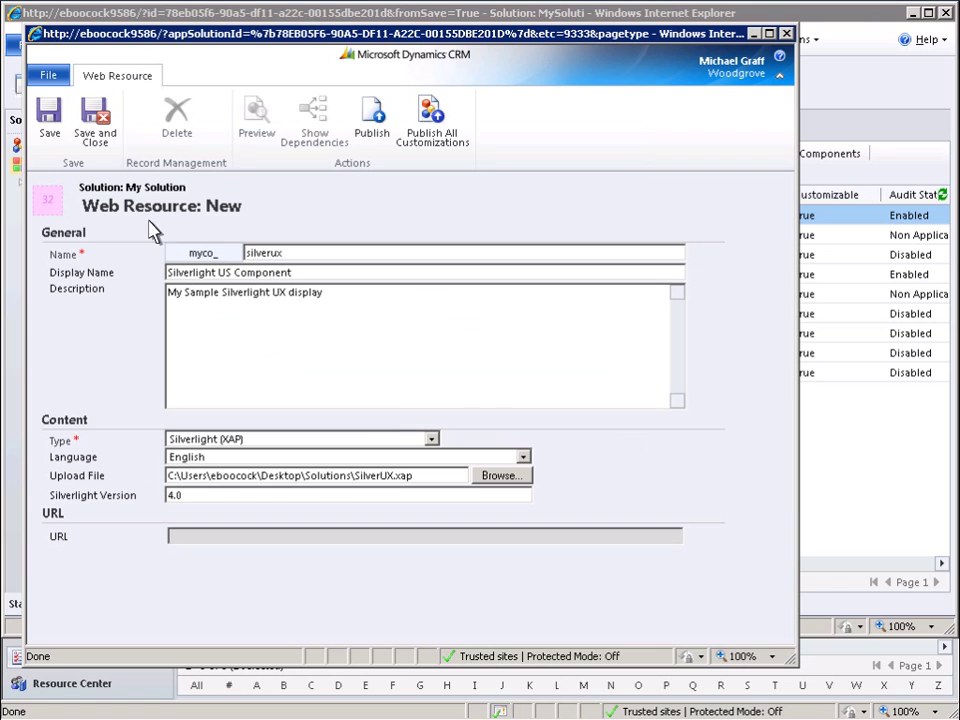
pyautogui.click(101, 128)
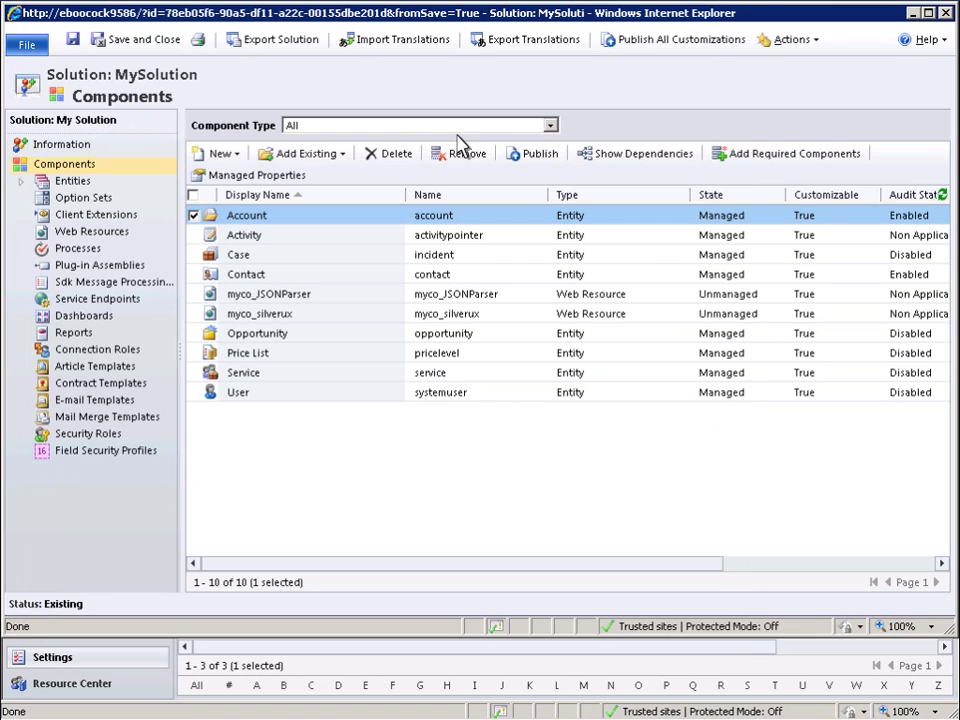
pyautogui.click(645, 155)
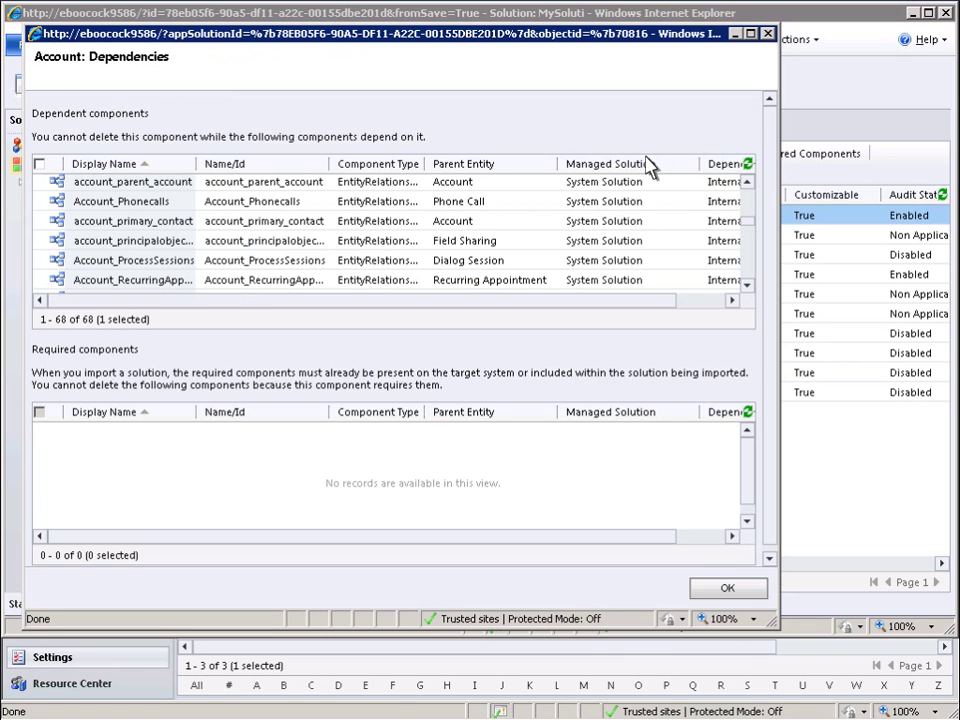
pyautogui.click(728, 590)
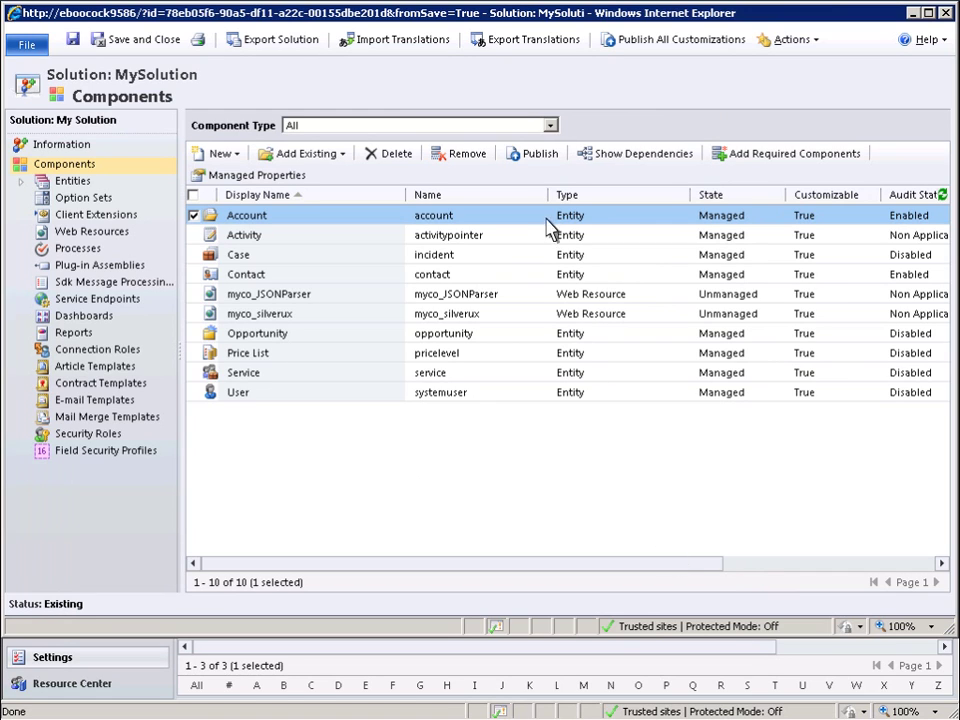
# - Publish the customizations and save and close MySolution
pyautogui.click(541, 158)
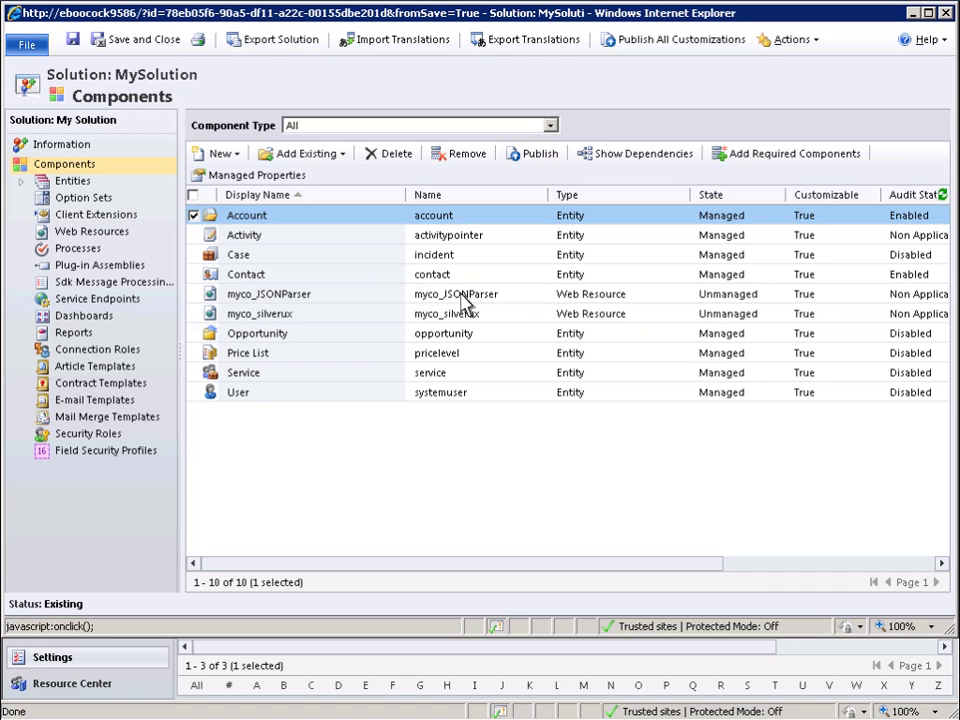
pyautogui.click(144, 40)
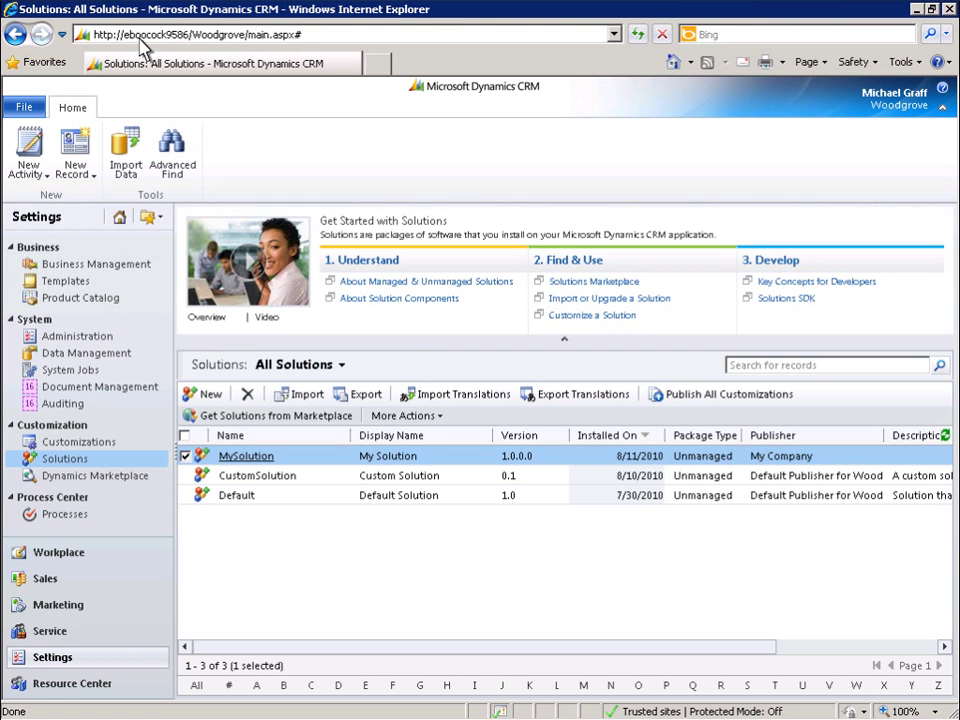